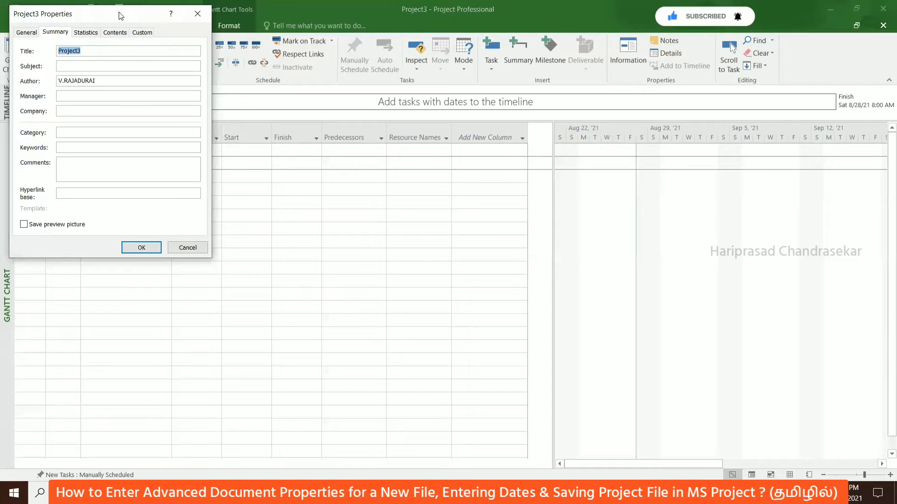
Replace the project's title with Software Development Reporting in the summary properties.
left_click(107, 51)
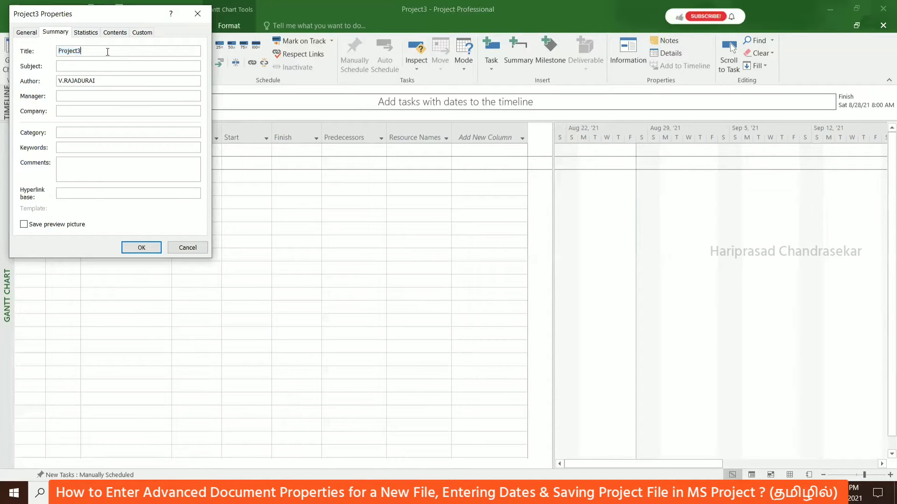
key("BackSpace")
key("BackSpace")
key("BackSpace")
key("BackSpace")
key("BackSpace")
key("BackSpace")
key("BackSpace")
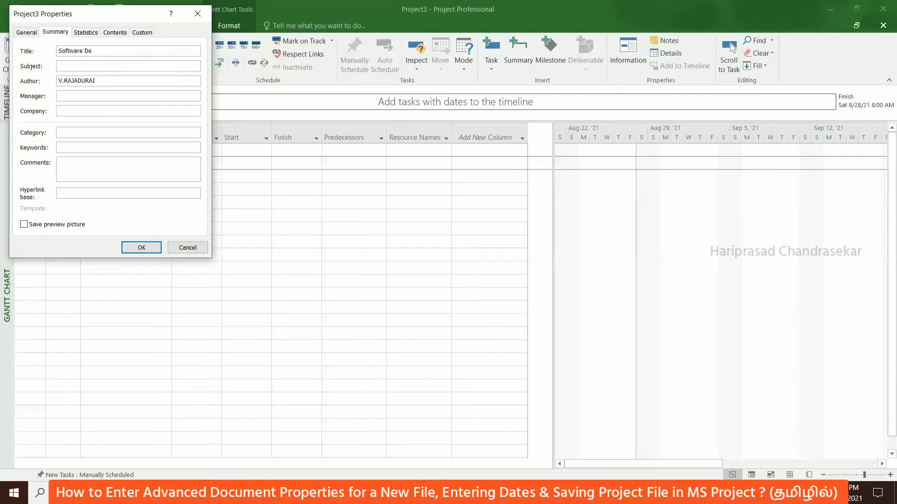
type("velopment ")
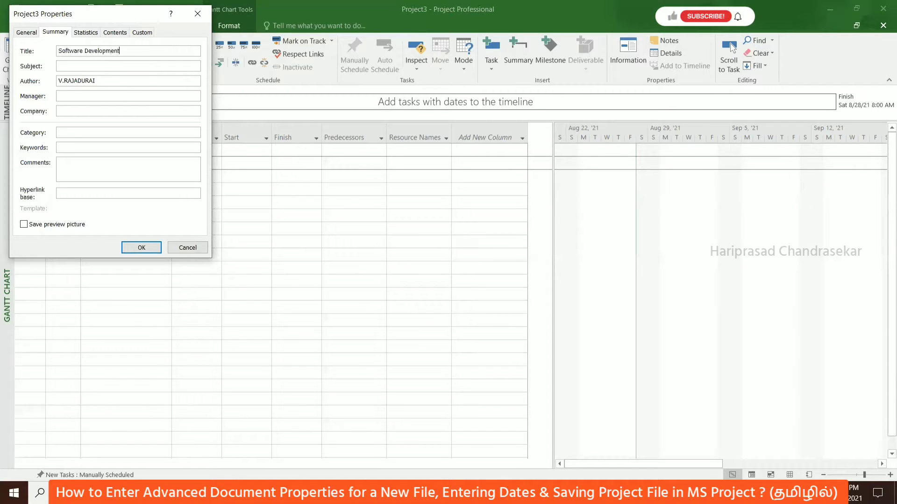
type("Reporting")
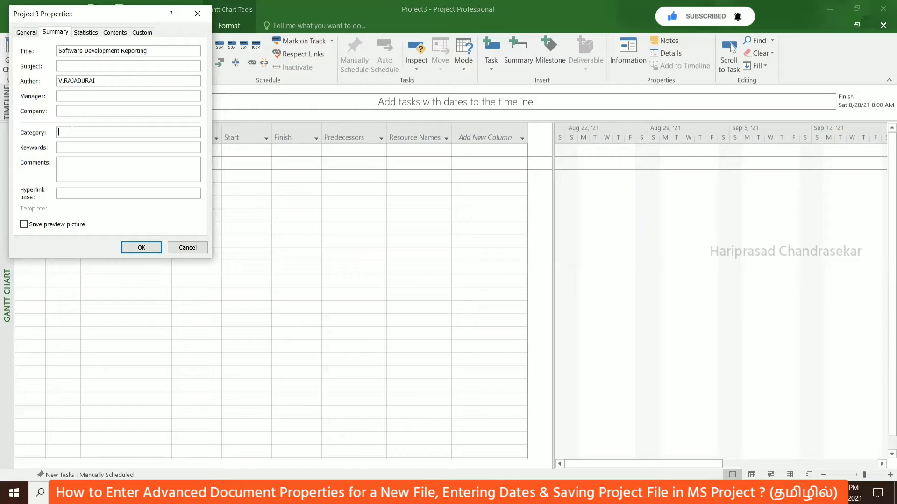
Set the project's category to IT Project and apply the summary properties.
type("IT")
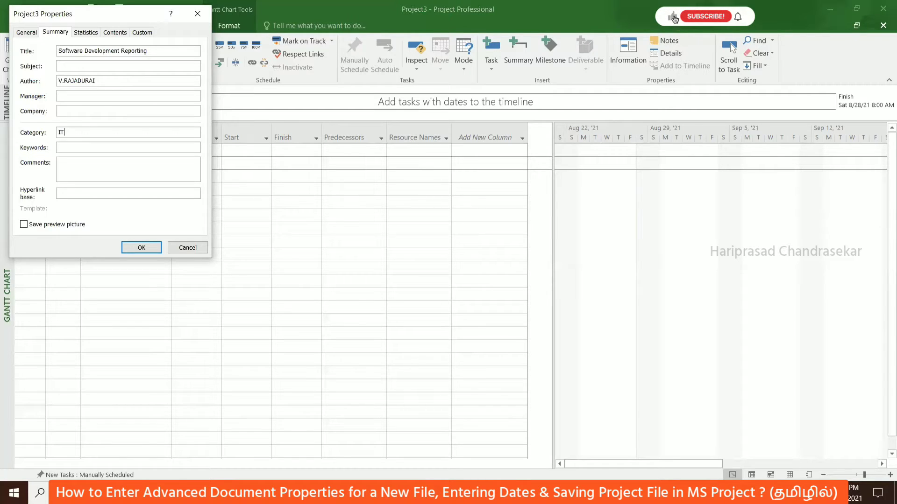
type(" Project")
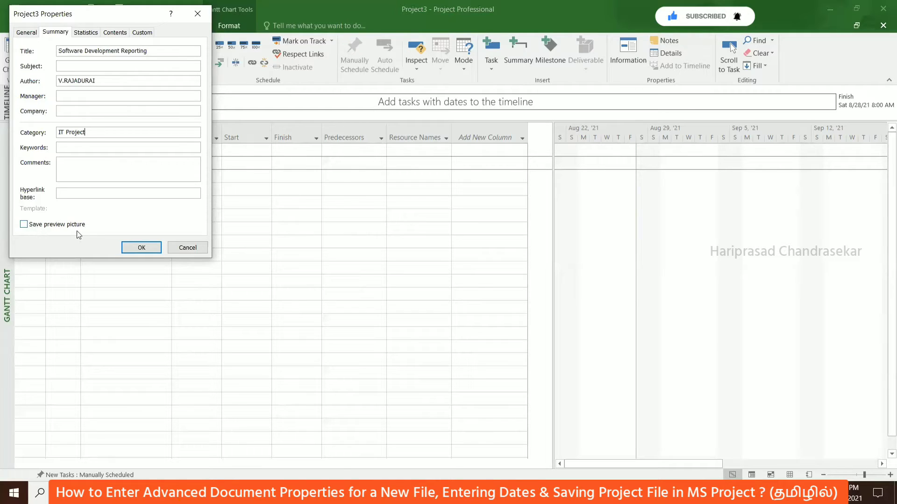
left_click(129, 248)
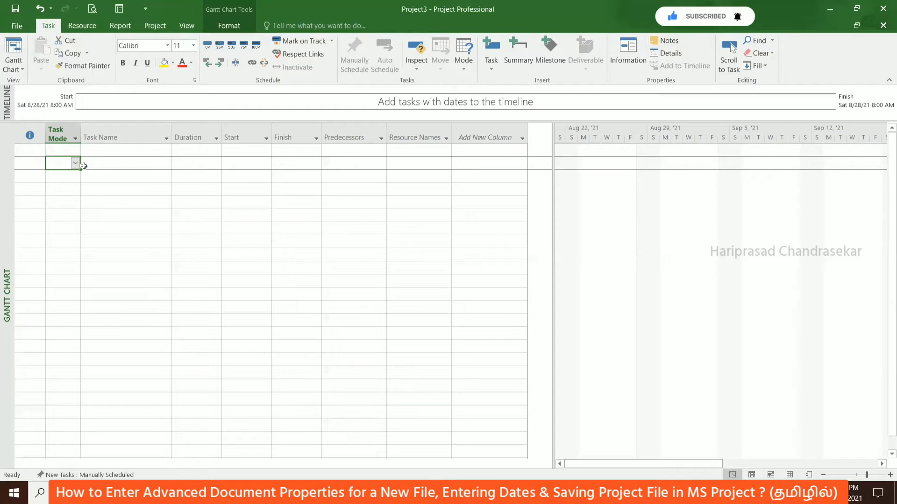
key("ctrl+s")
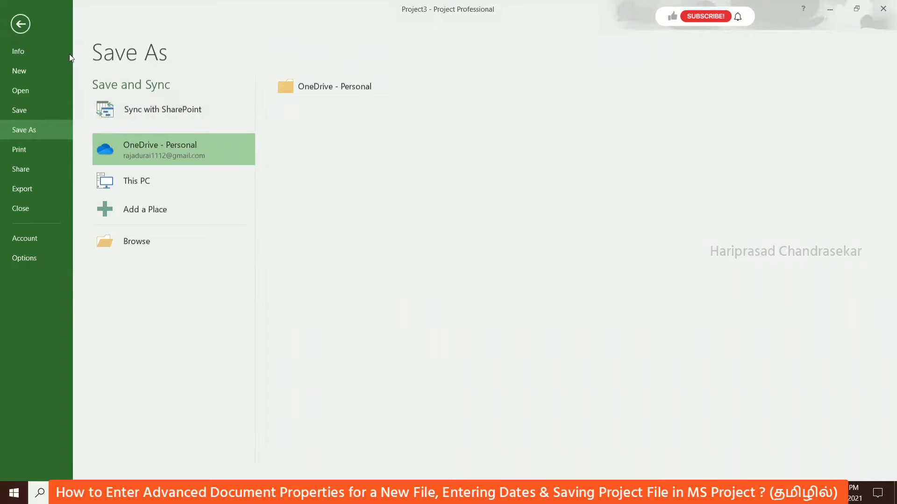
left_click(20, 24)
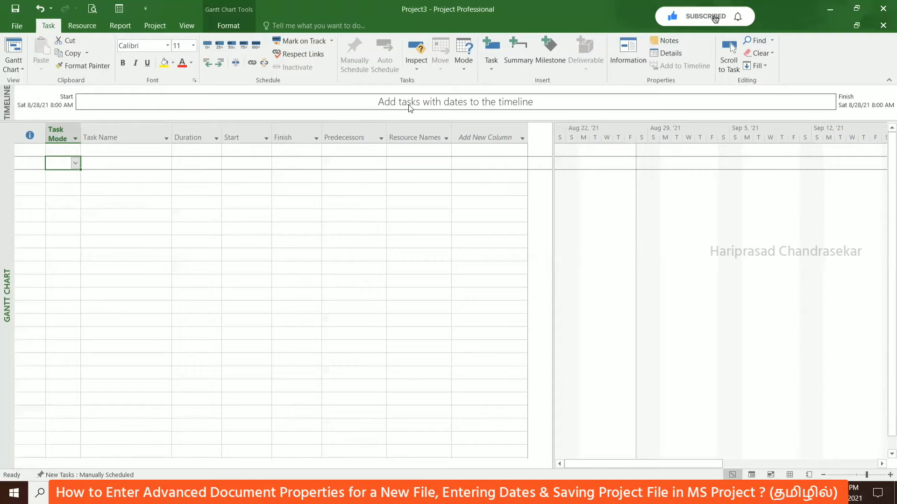
left_click(167, 139)
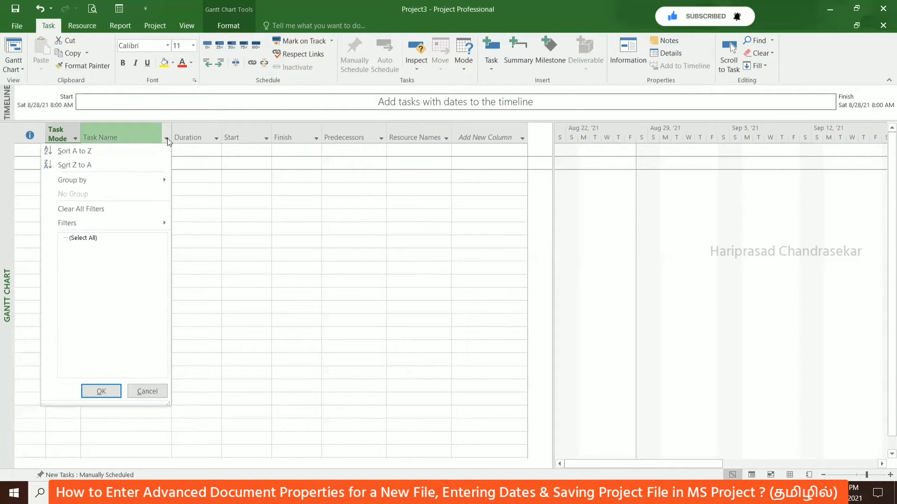
key("Escape")
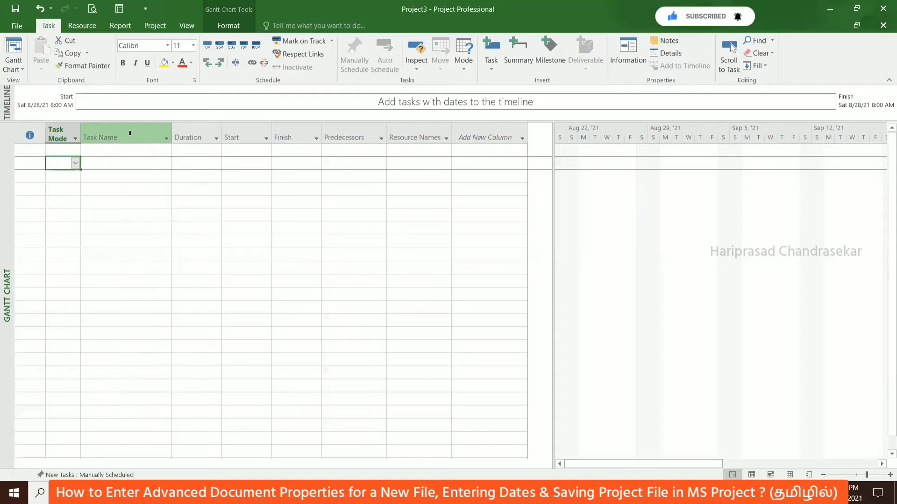
Add a task named House Project in the first row of the task table.
left_click(112, 156)
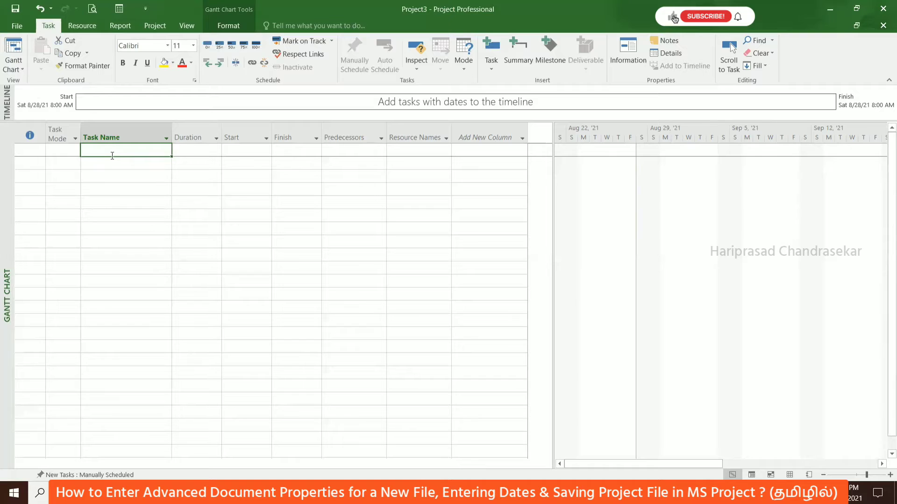
type("Hous")
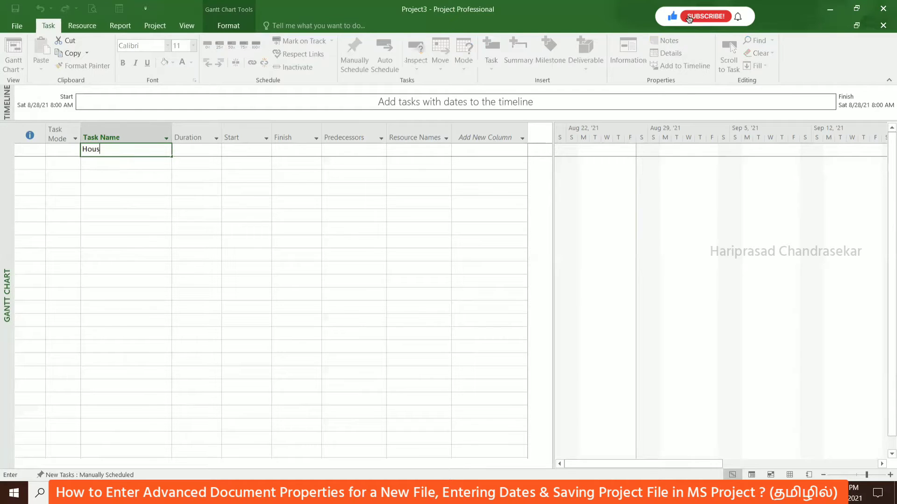
type("e Project")
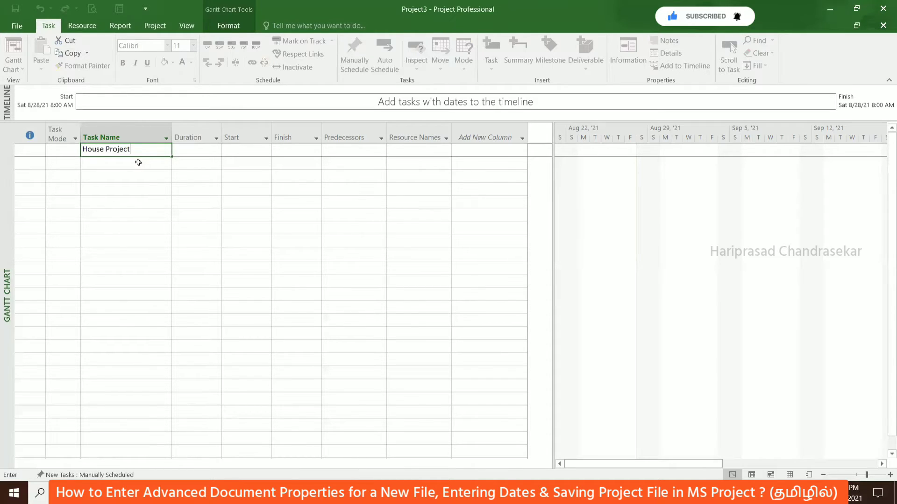
key("Return")
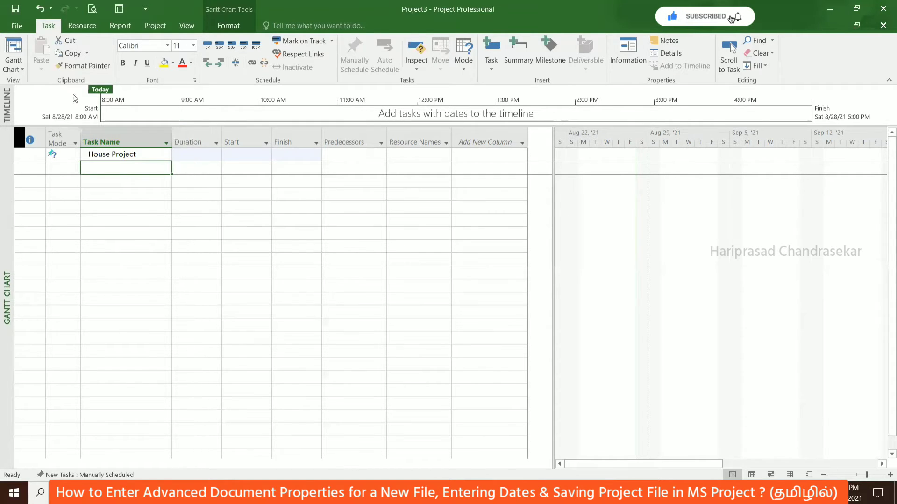
Examine the advanced settings in the project options, including the Planning Wizard, Edit and Display sections.
left_click(17, 26)
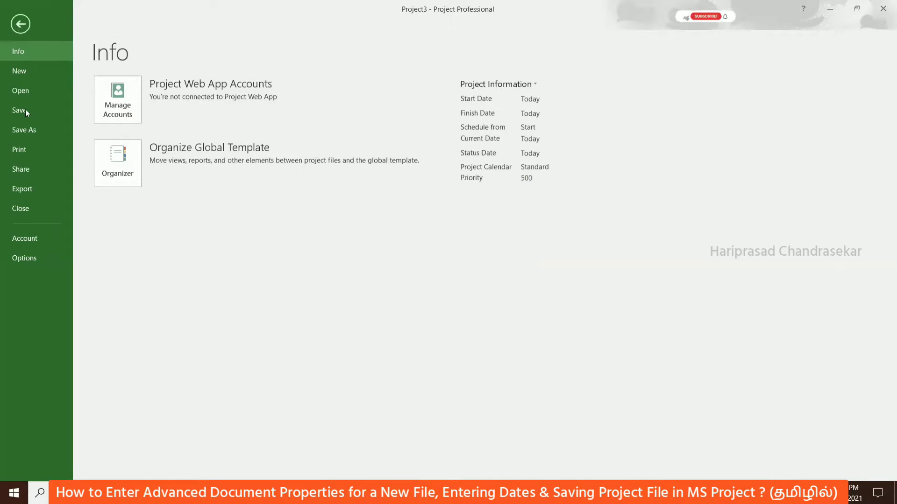
left_click(41, 262)
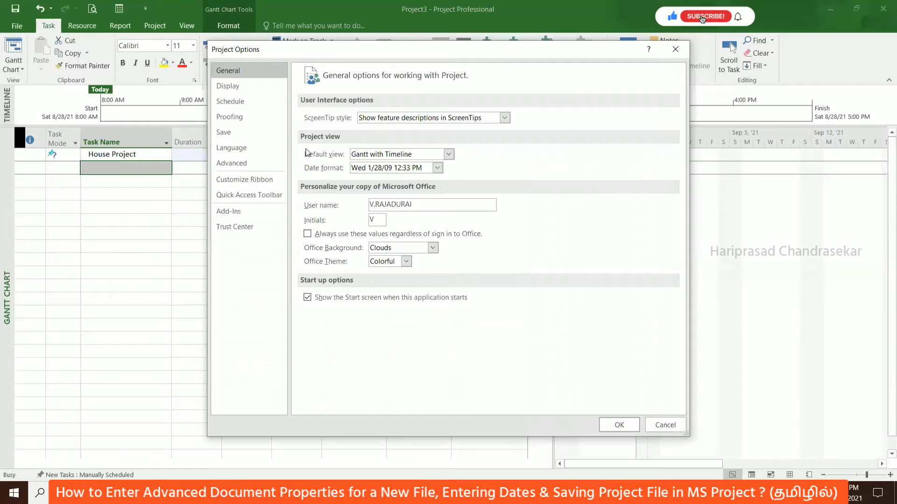
left_click(258, 164)
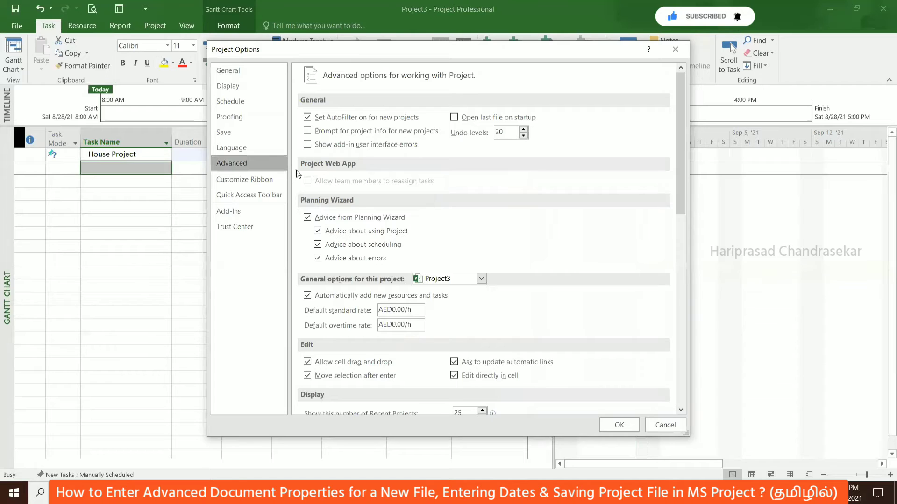
scroll(374, 211, "down", 1)
scroll(374, 211, "down", 3)
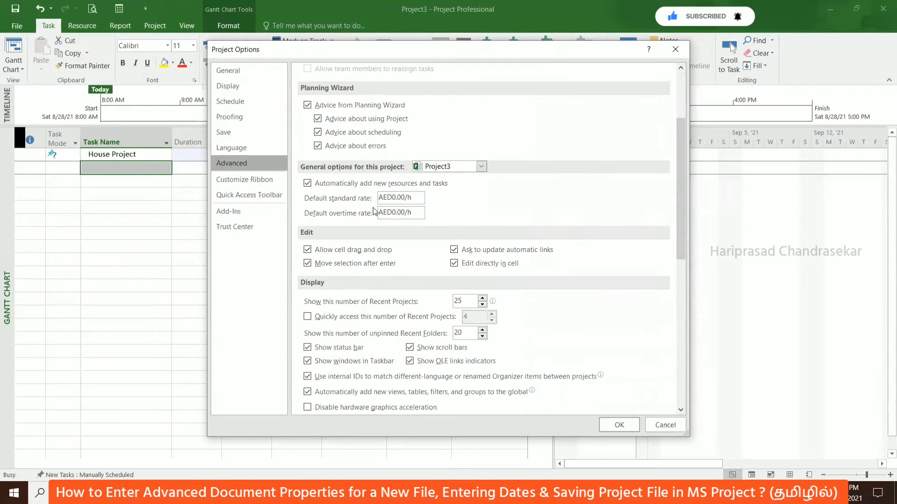
scroll(356, 213, "up", 2)
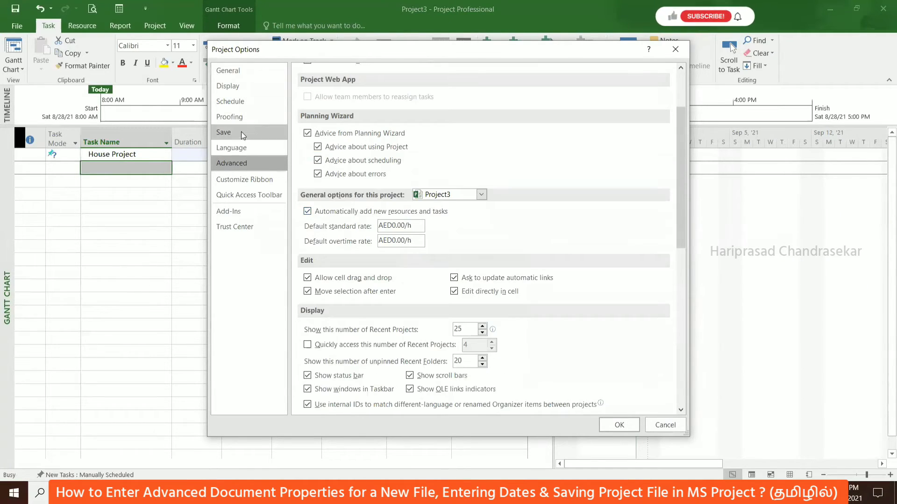
Review the calendar and scheduling settings in the project options and close them without making changes.
left_click(241, 106)
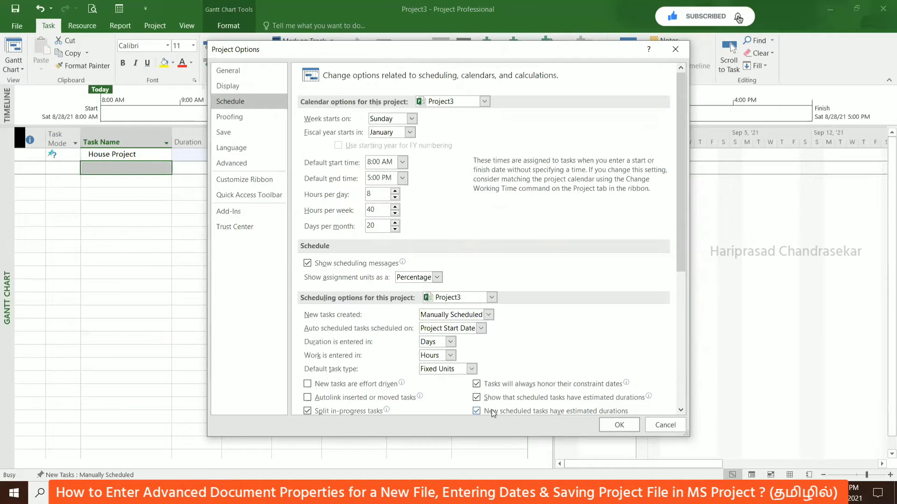
left_click(681, 410)
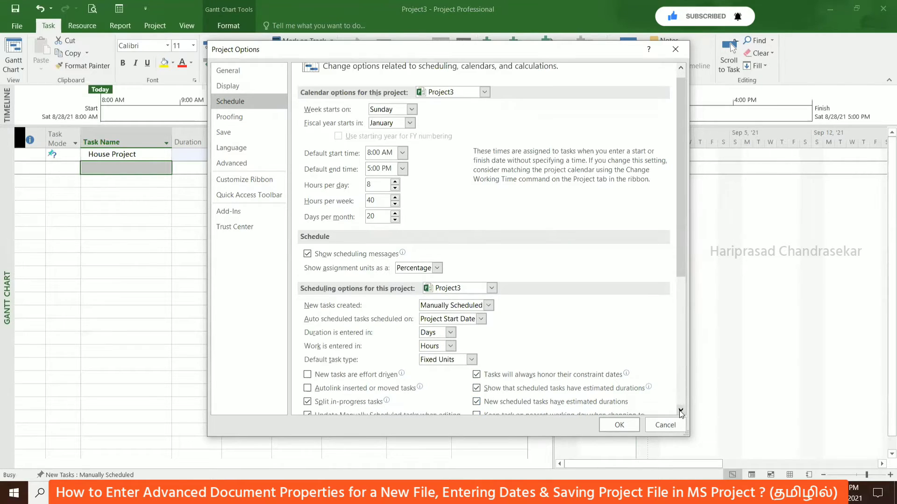
left_click(680, 410)
left_click(680, 410)
left_click(681, 410)
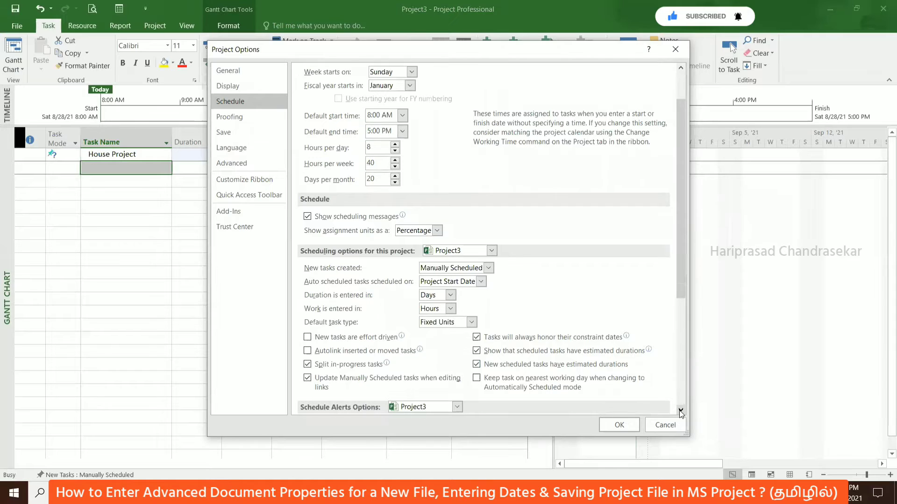
left_click(680, 411)
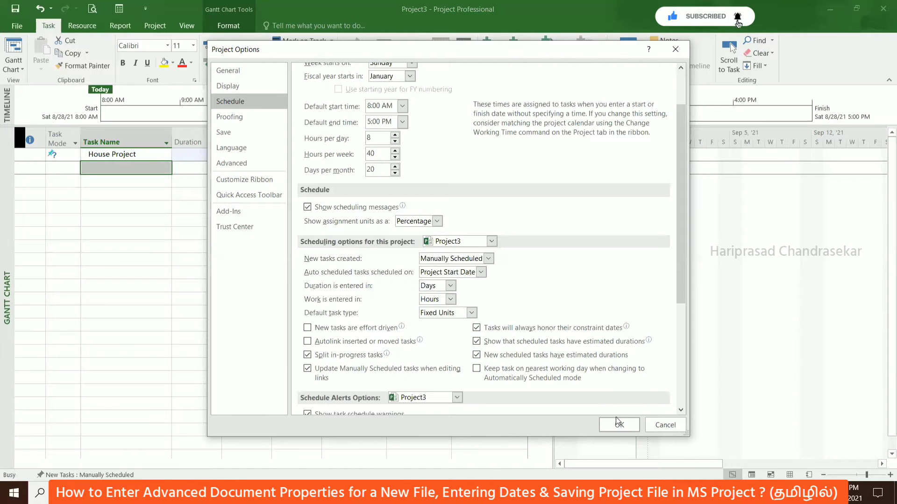
scroll(417, 209, "up", 2)
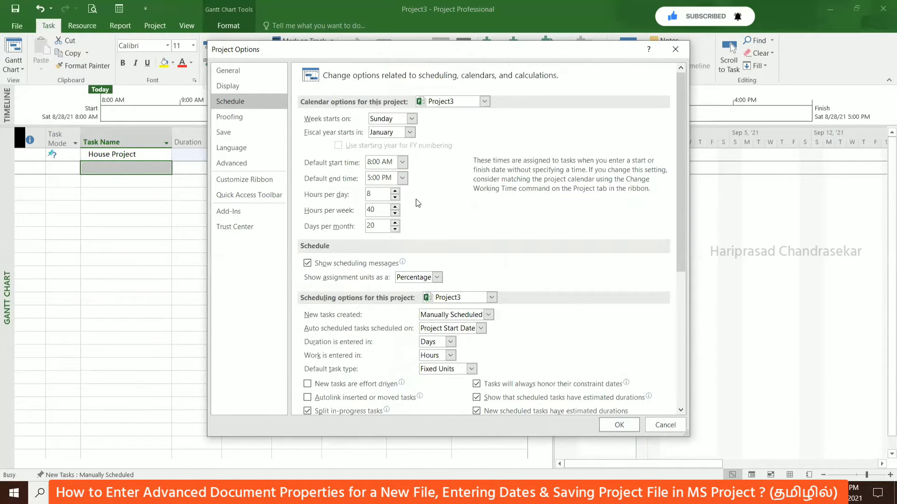
left_click(665, 424)
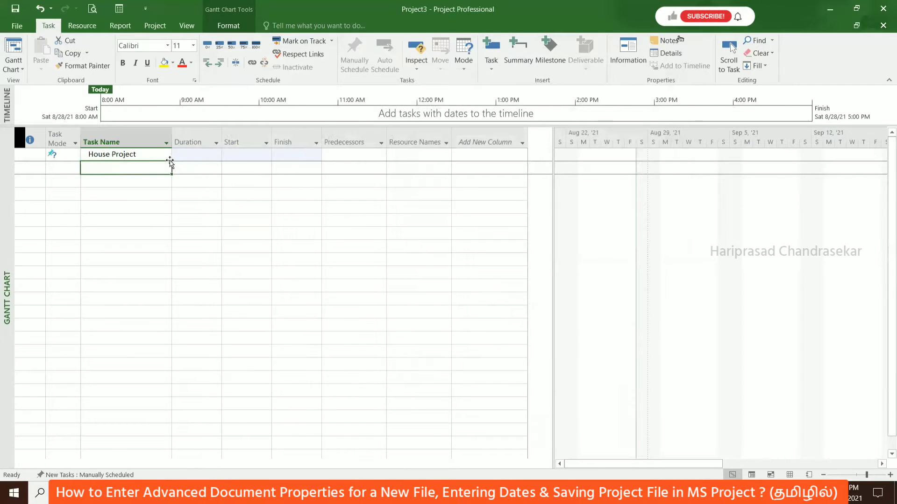
Set the duration of the House Project task to 0 days.
left_click(211, 142)
left_click(194, 154)
type("0")
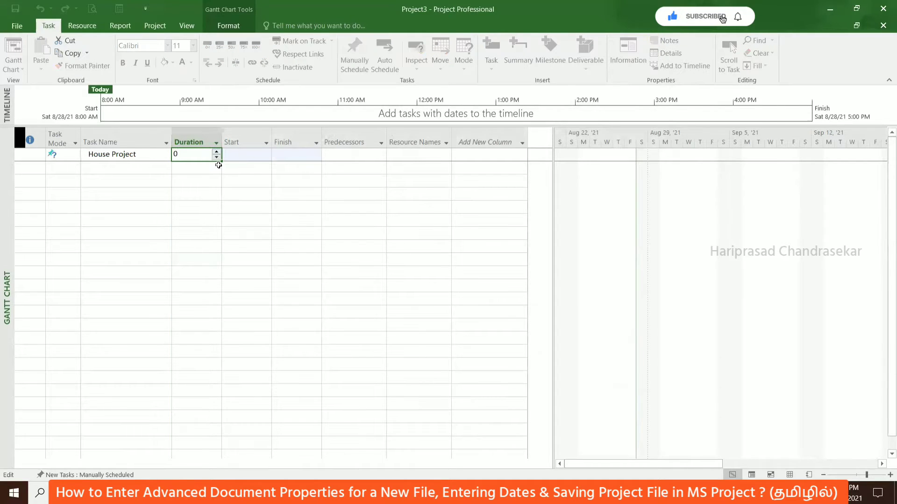
key("Return")
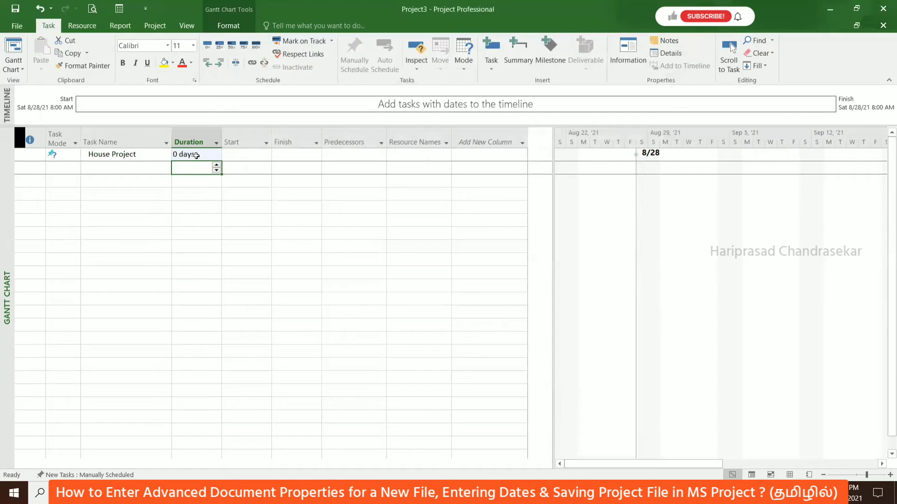
left_click(196, 155)
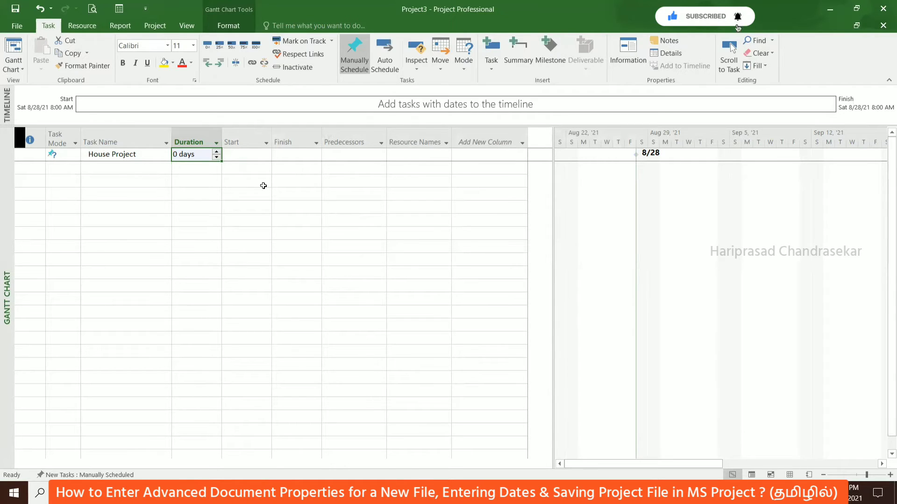
Change the project's title to House Project in the summary properties and apply it.
left_click(120, 9)
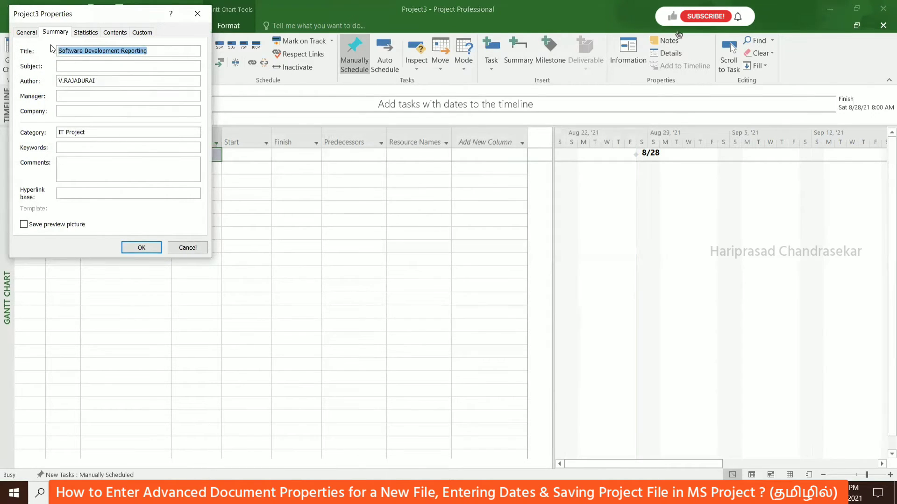
key("Delete")
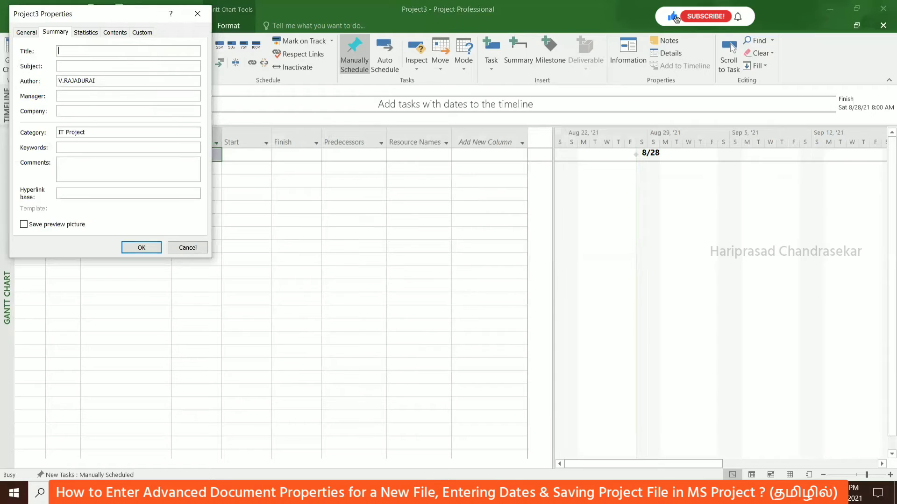
type("ze")
key("BackSpace")
key("BackSpace")
key("BackSpace")
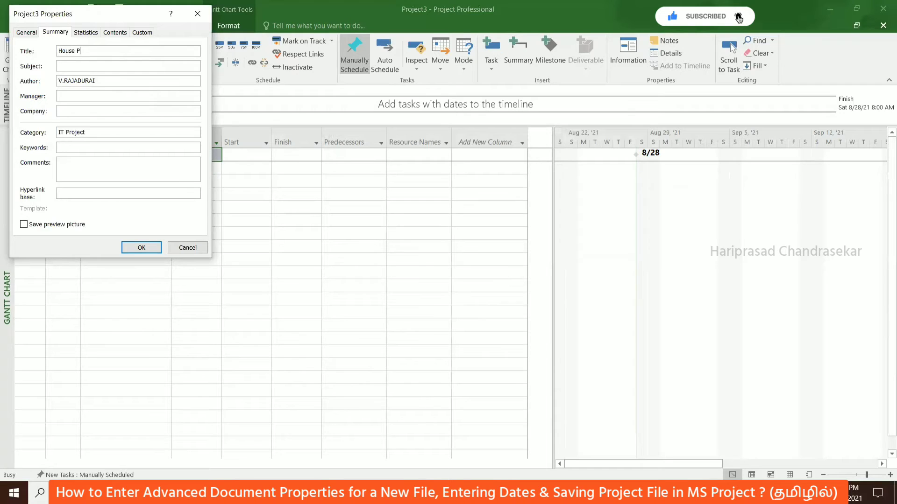
type("ouse Project")
left_click(127, 244)
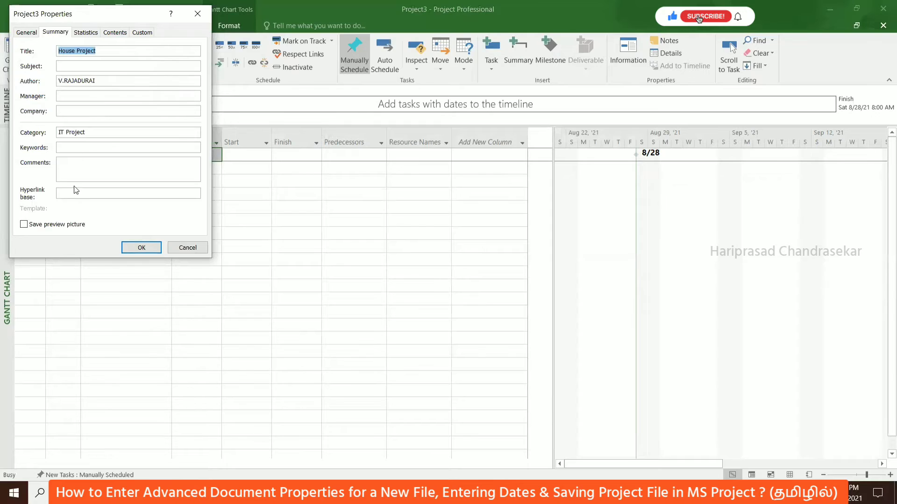
Add the comment "Goal of the project is to build the house" to the summary properties and apply it.
left_click(94, 207)
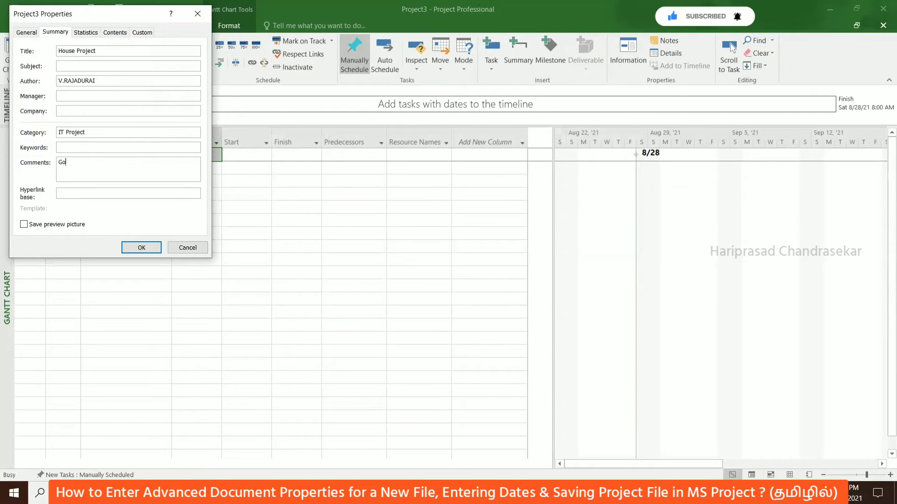
type("l o")
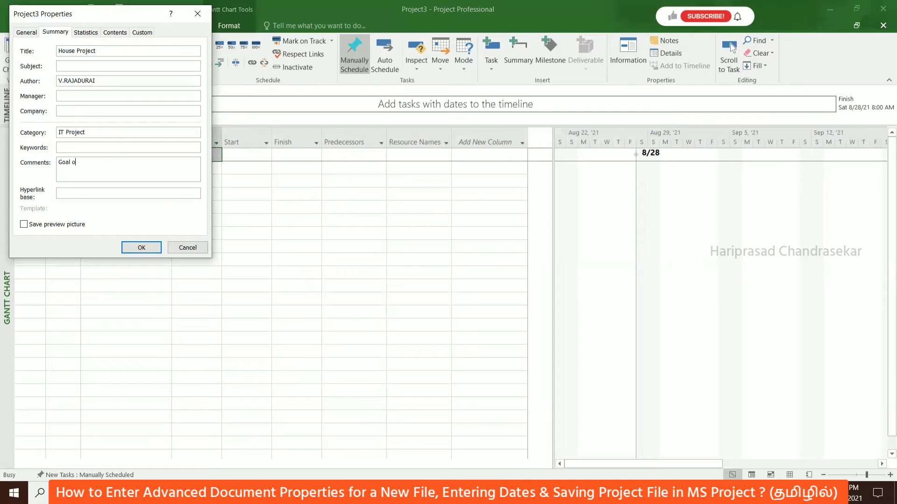
type("f the project is ")
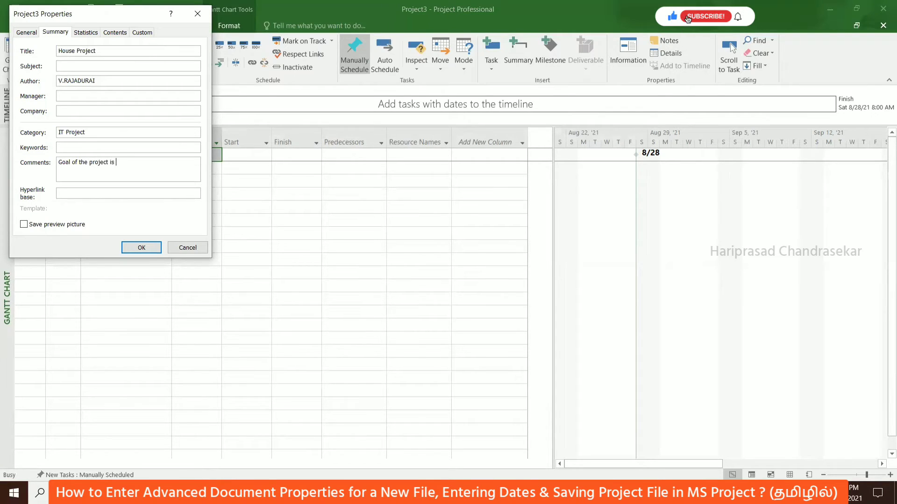
type("to build the house")
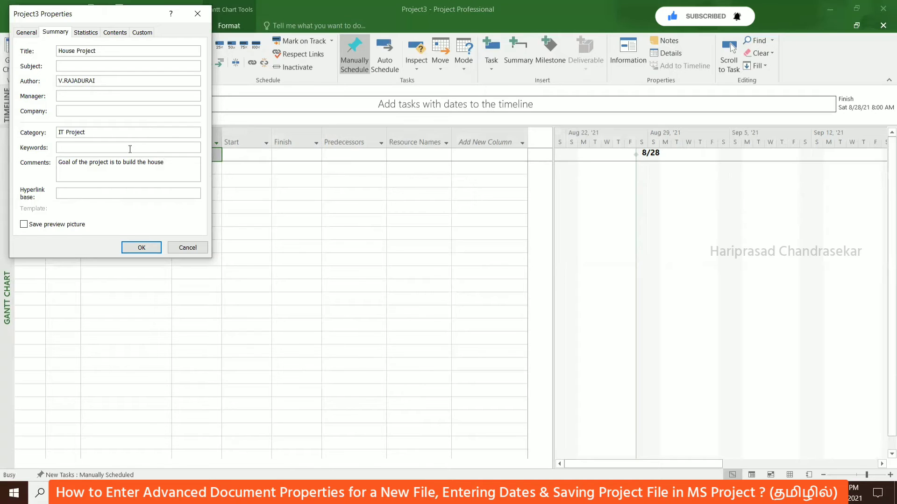
left_click(148, 244)
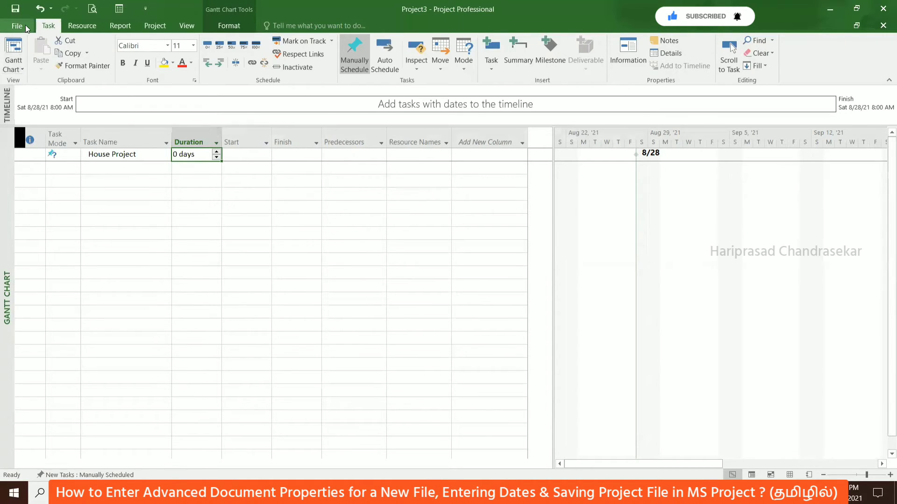
Open the project information and set the project's start date to Mon 8/2/21.
left_click(151, 24)
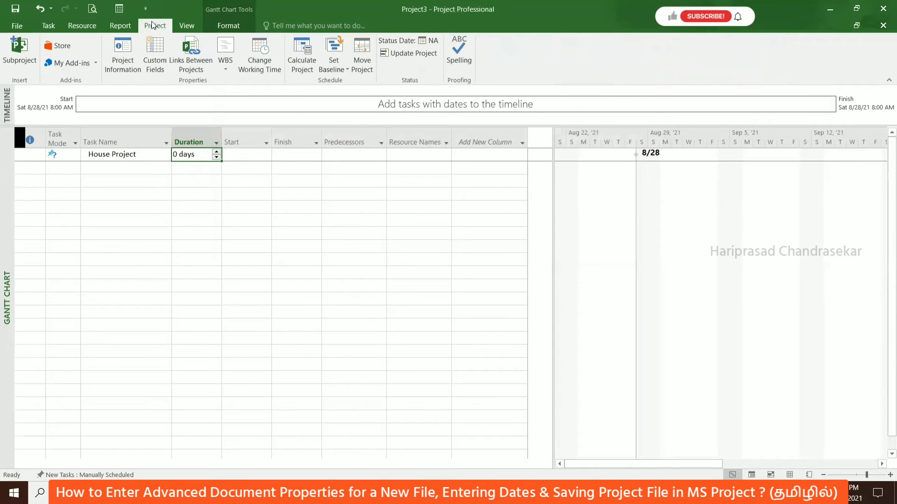
left_click(127, 65)
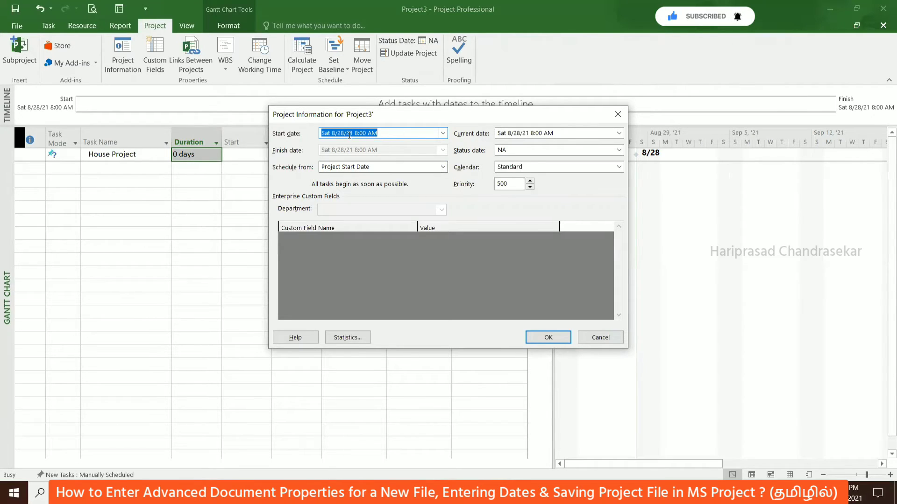
left_click(443, 134)
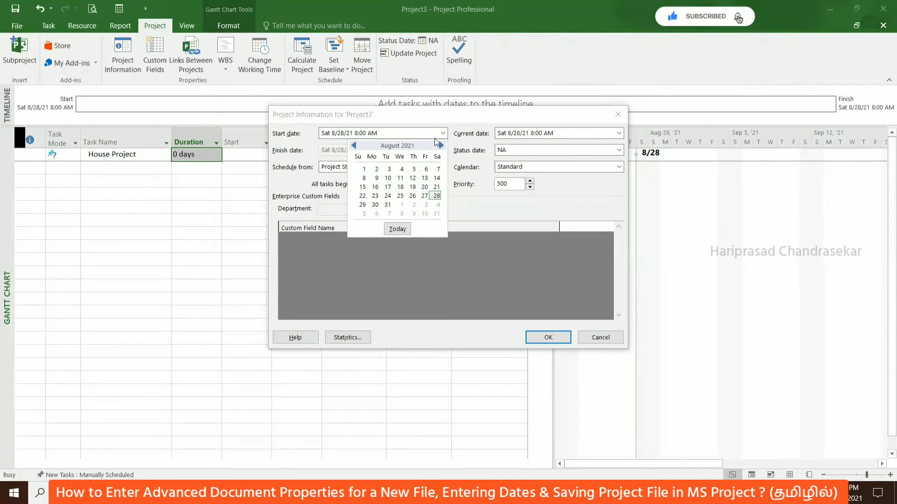
left_click(442, 134)
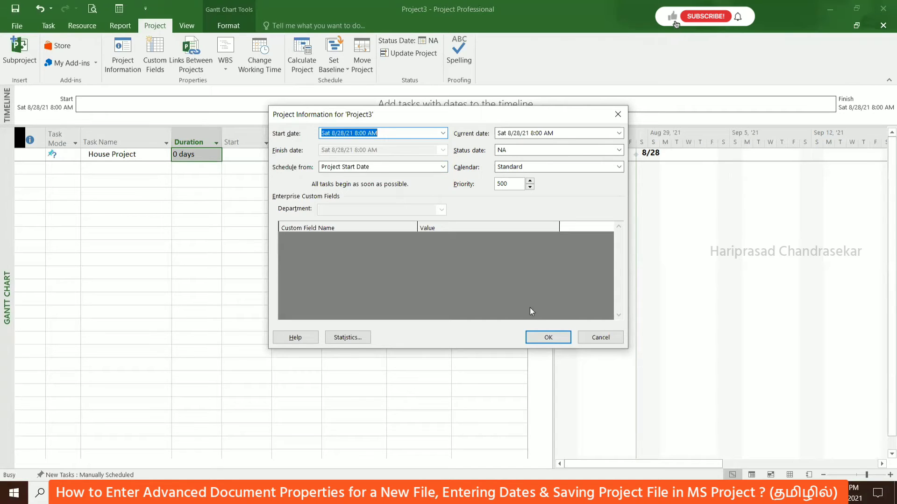
left_click(443, 134)
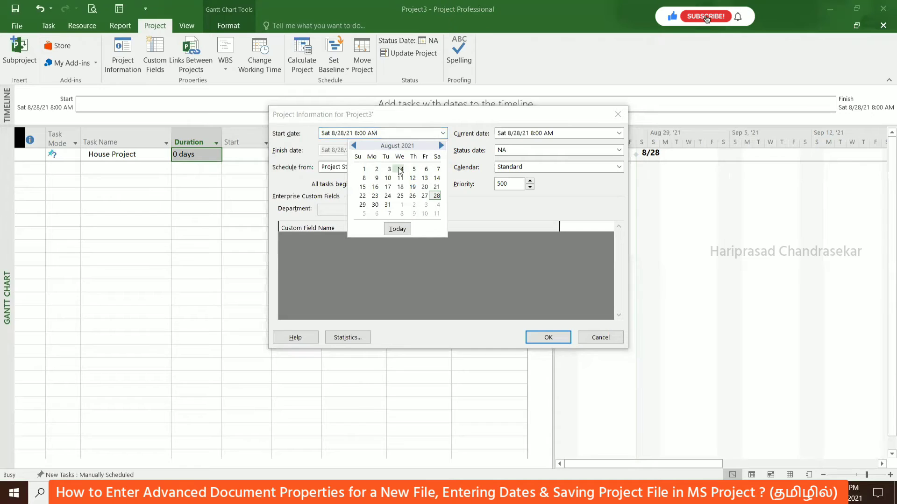
left_click(377, 172)
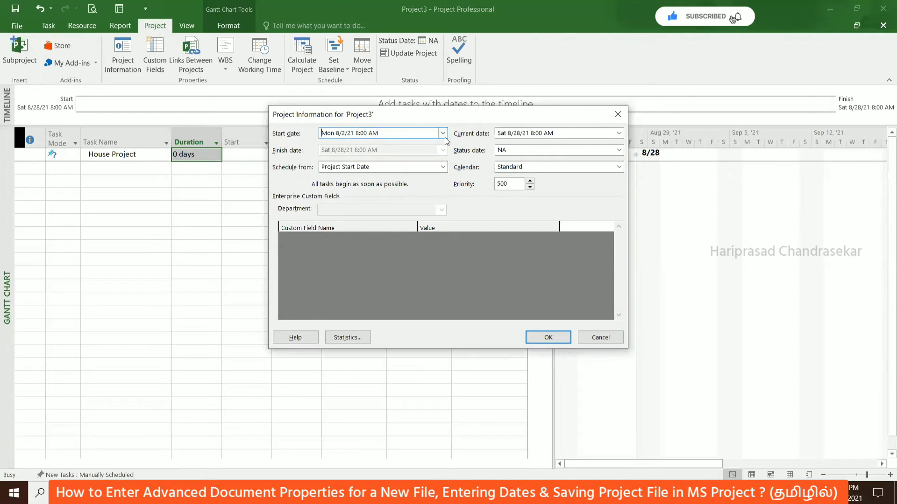
Change the project's start date to Fri 7/2/12 8:00 AM.
left_click(443, 134)
left_click(355, 146)
left_click(355, 147)
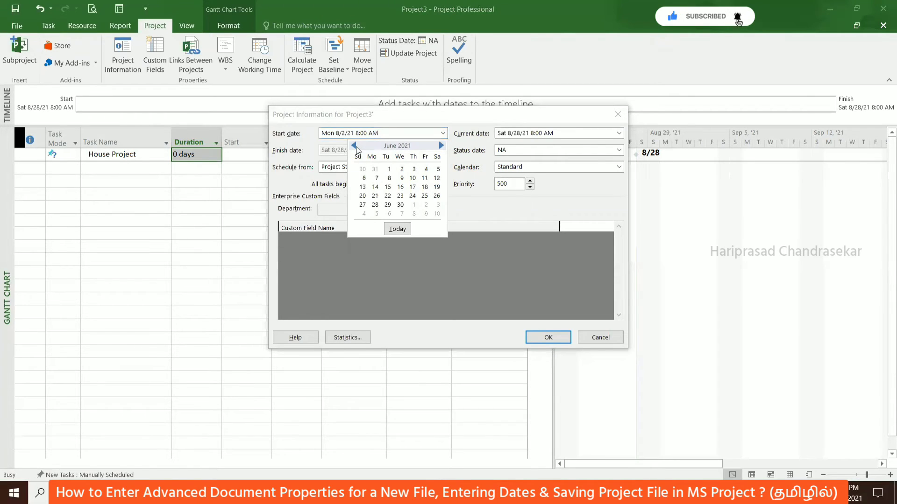
left_click(355, 147)
left_click(356, 146)
left_click(441, 146)
left_click(441, 146)
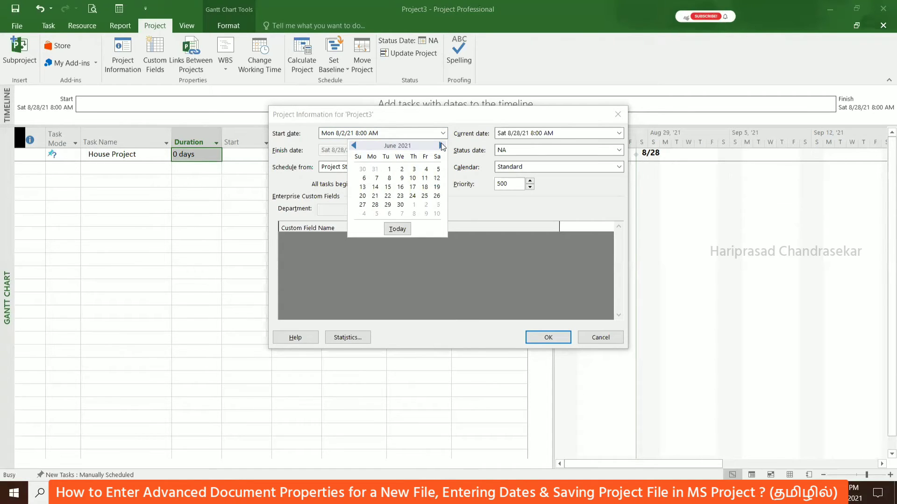
left_click(441, 146)
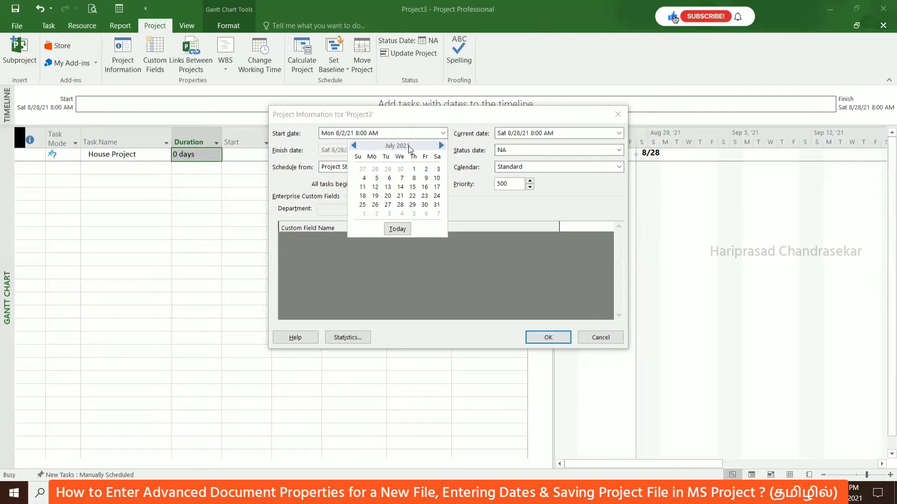
left_click(425, 169)
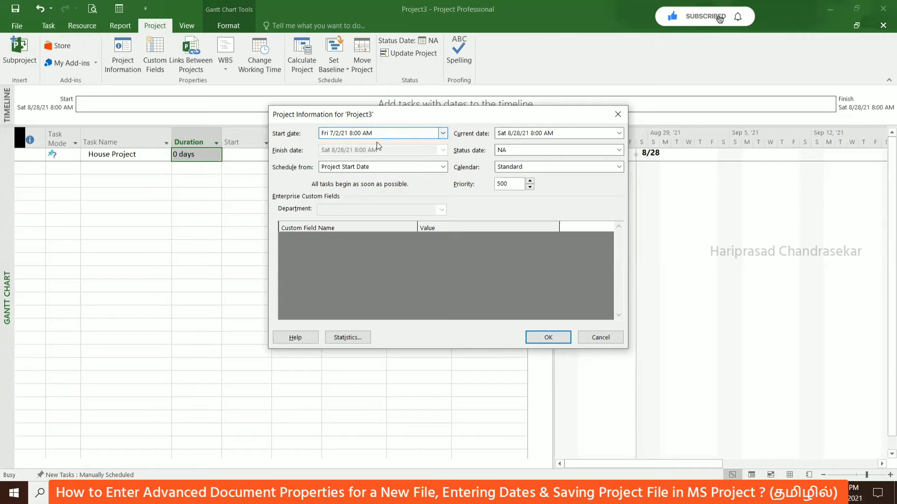
key("BackSpace")
key("BackSpace")
type("12")
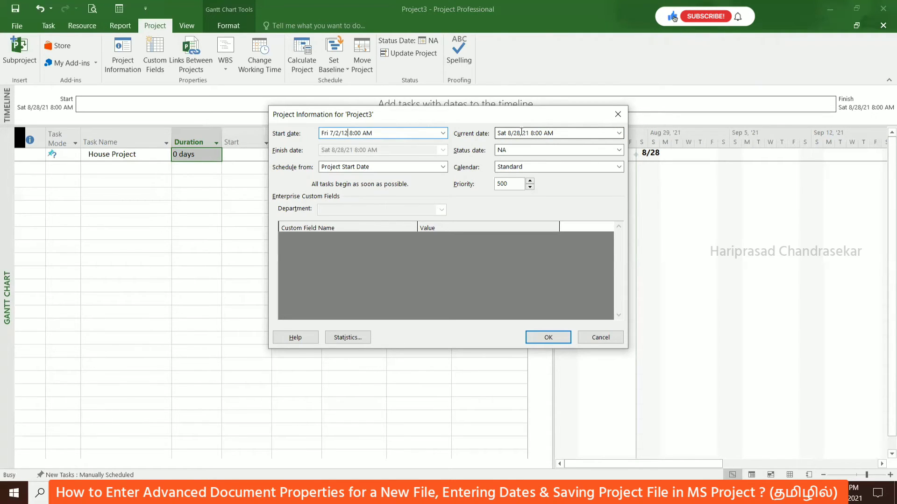
Set the project's current date to Fri 7/2/12 8:00 AM and apply the project information.
left_click_drag(524, 133, 584, 131)
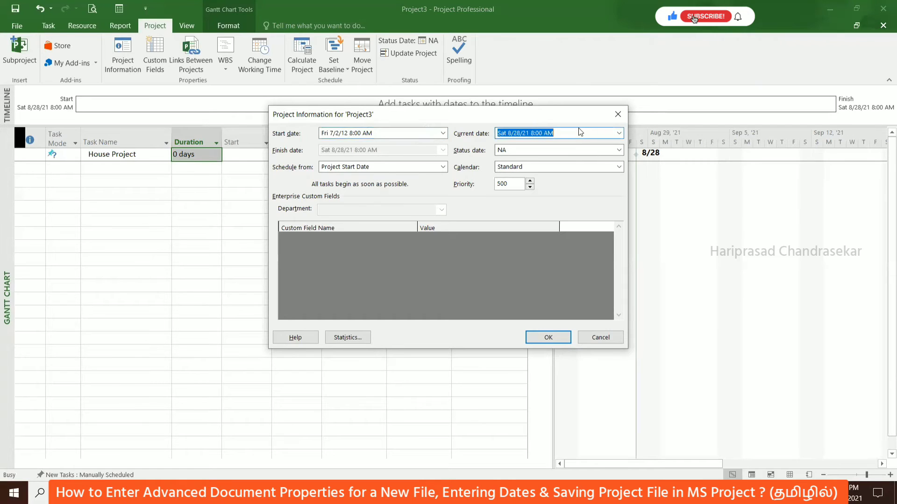
key("BackSpace")
type("F")
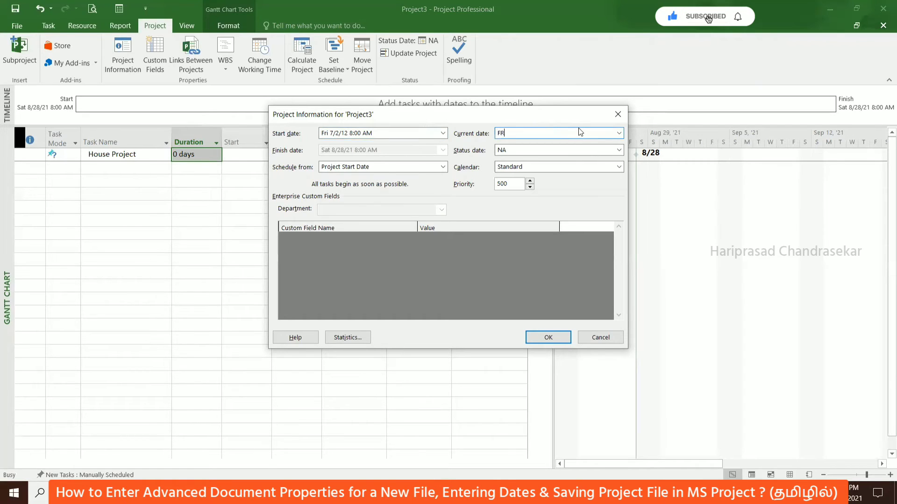
type("ri 7/2/12 8:00 A")
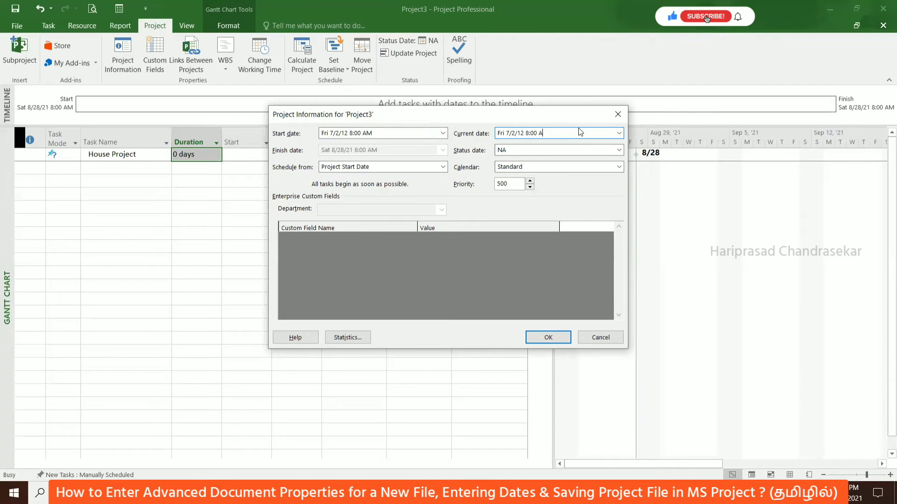
type("mM")
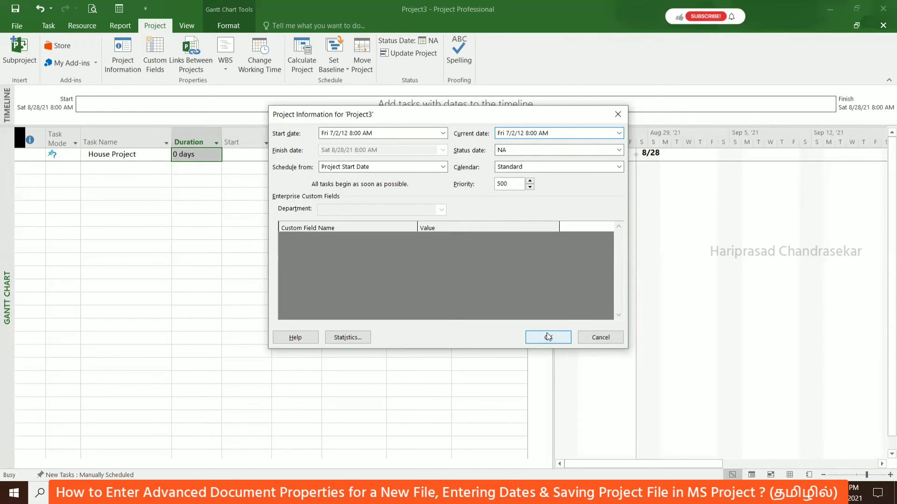
left_click(619, 133)
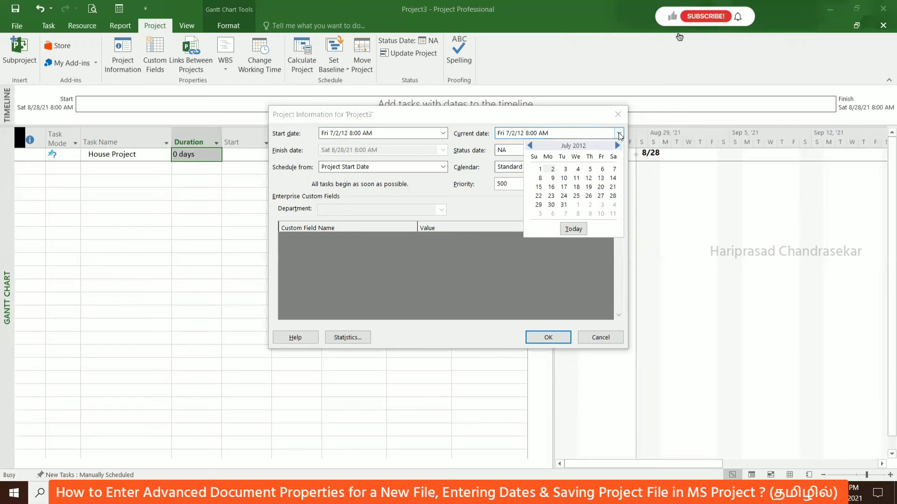
left_click(619, 133)
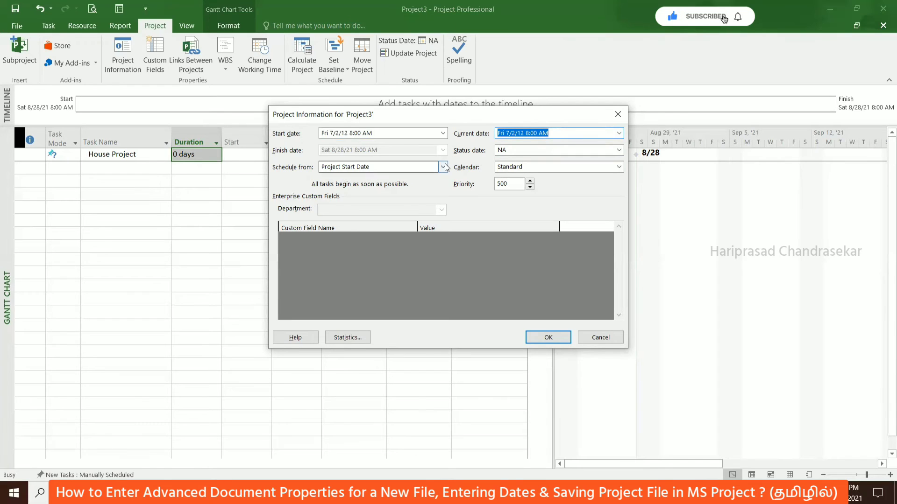
left_click(548, 336)
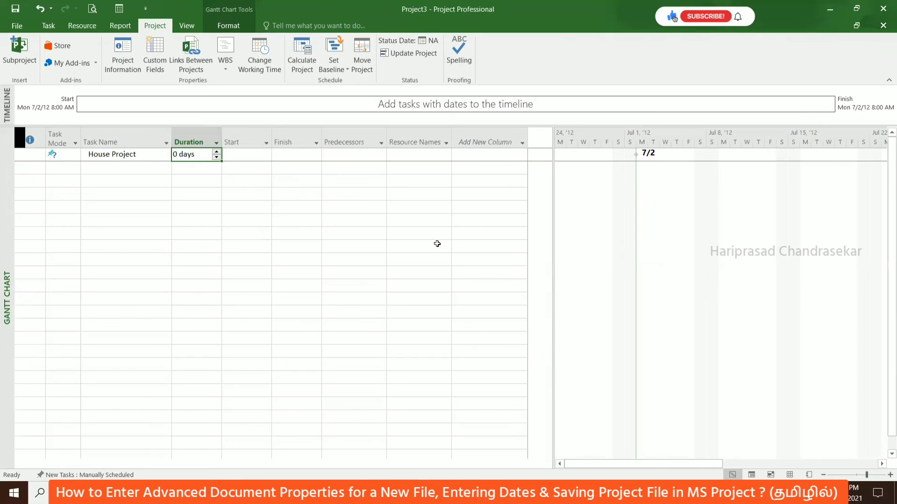
Save the project in the Documents folder under the file name House Project.
key("ctrl+s")
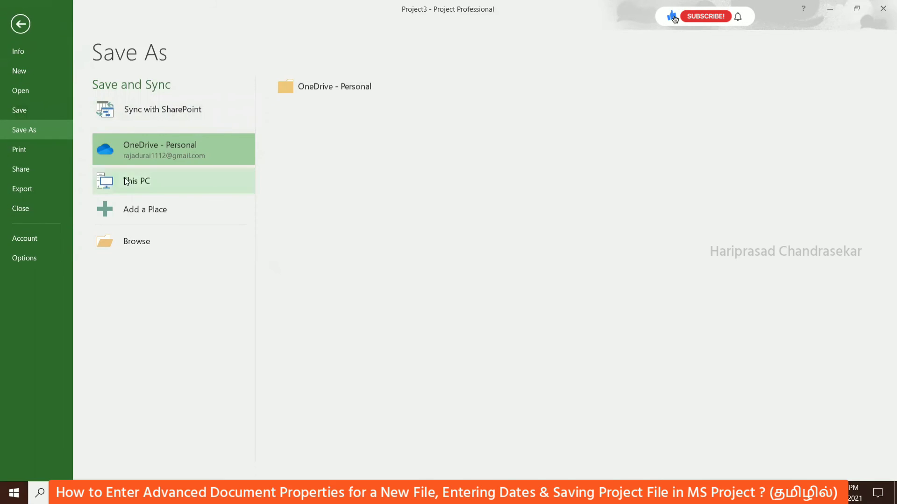
left_click(145, 238)
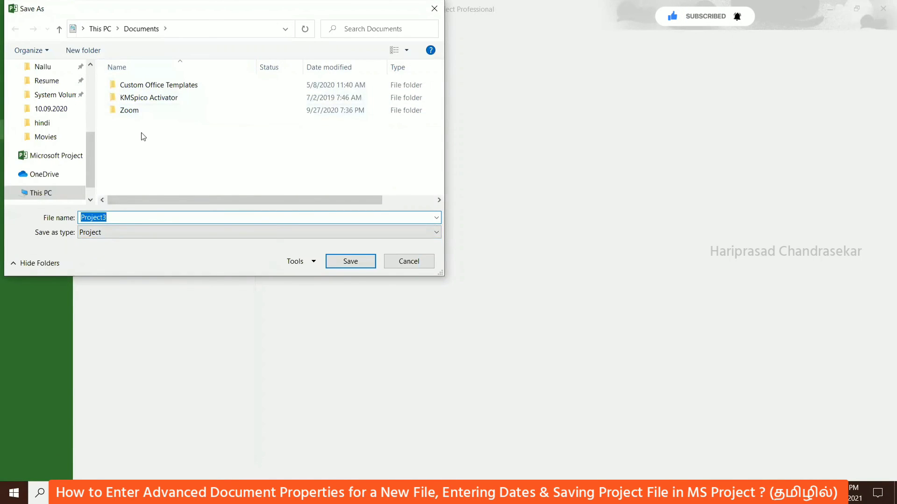
key("BackSpace")
type("House P")
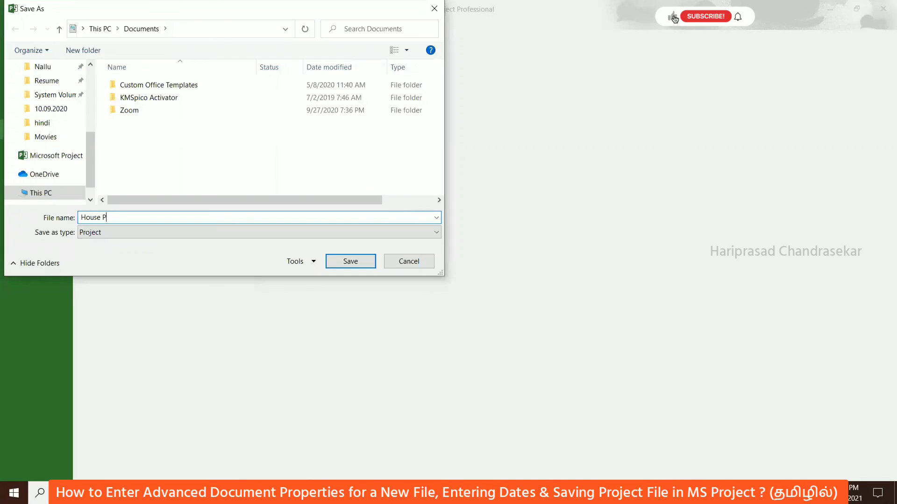
type("roject")
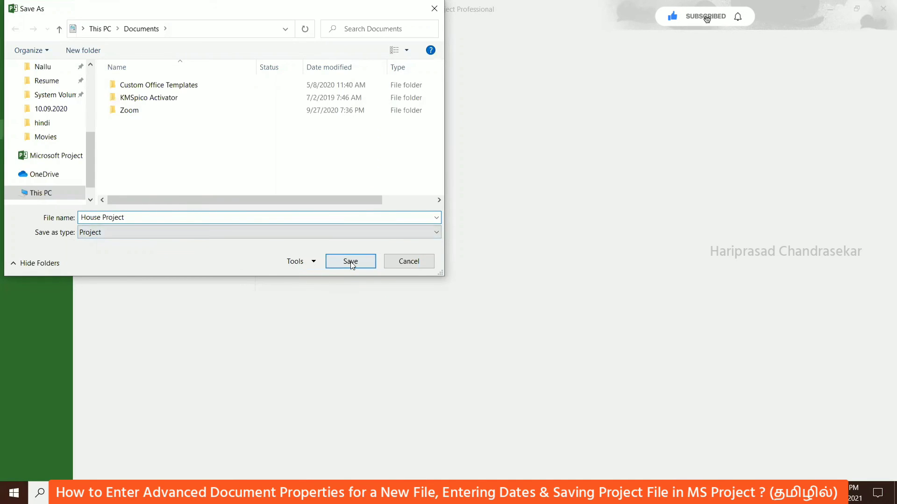
scroll(47, 96, "up", 5)
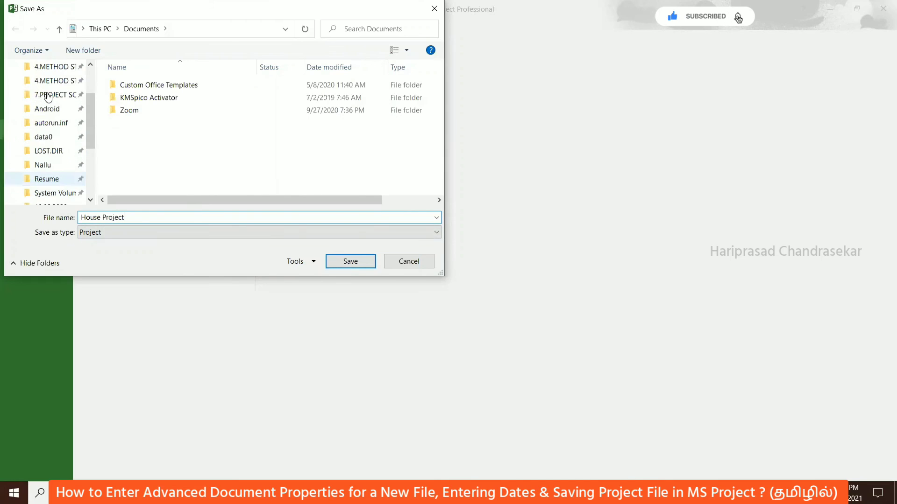
left_click(53, 119)
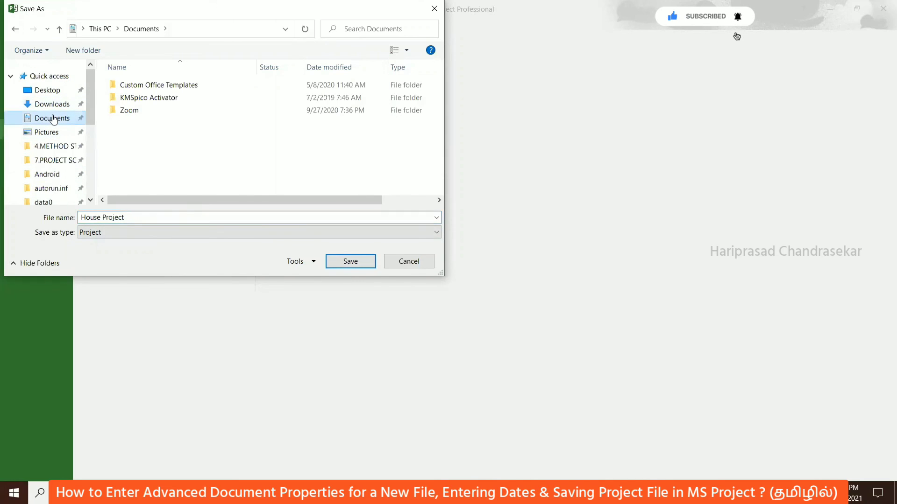
left_click(348, 264)
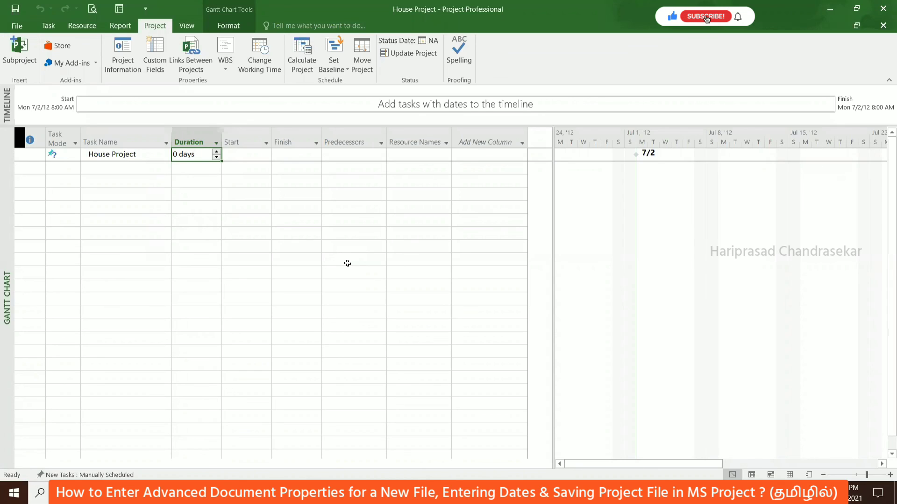
left_click(119, 168)
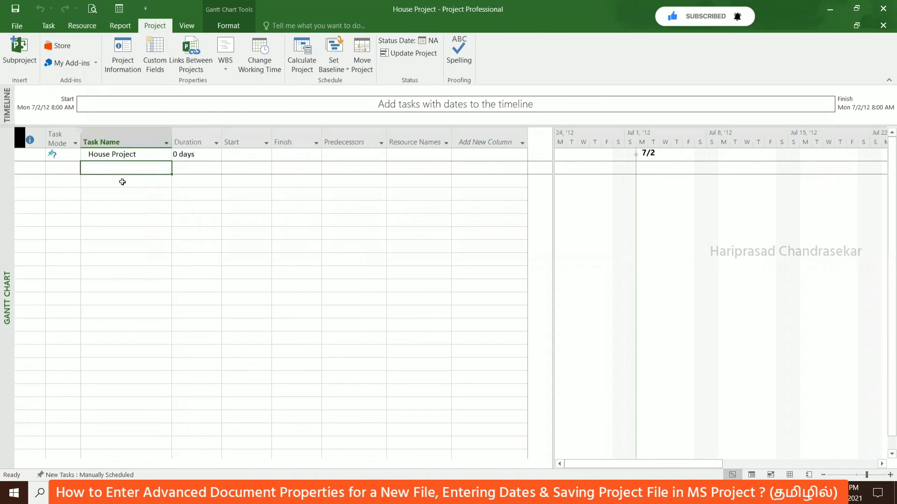
left_click(127, 182)
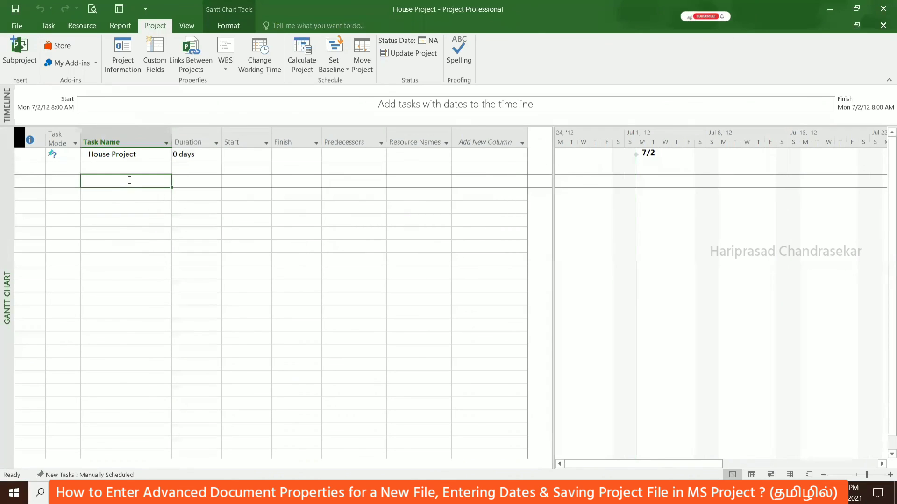